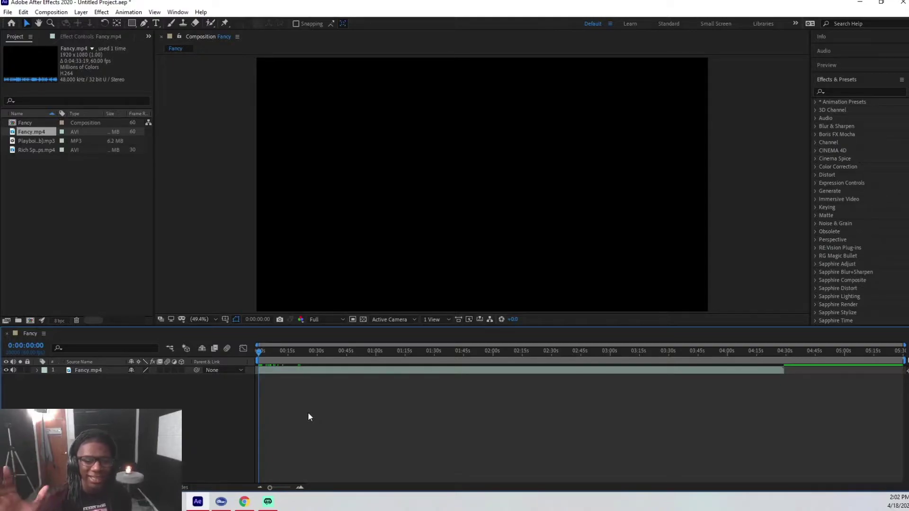
Enable Time Remapping on the Fancy.mp4 layer from its right-click Time submenu
click(294, 371)
right_click(295, 374)
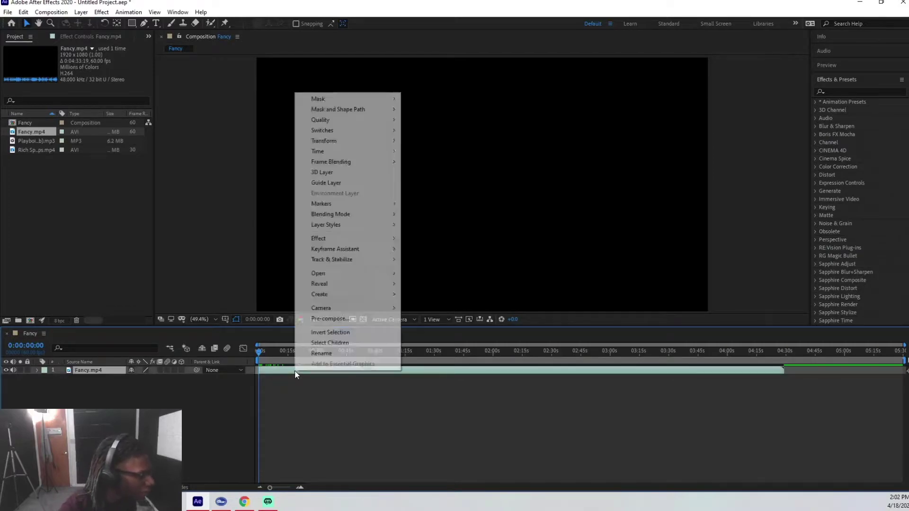
mouse_move(343, 155)
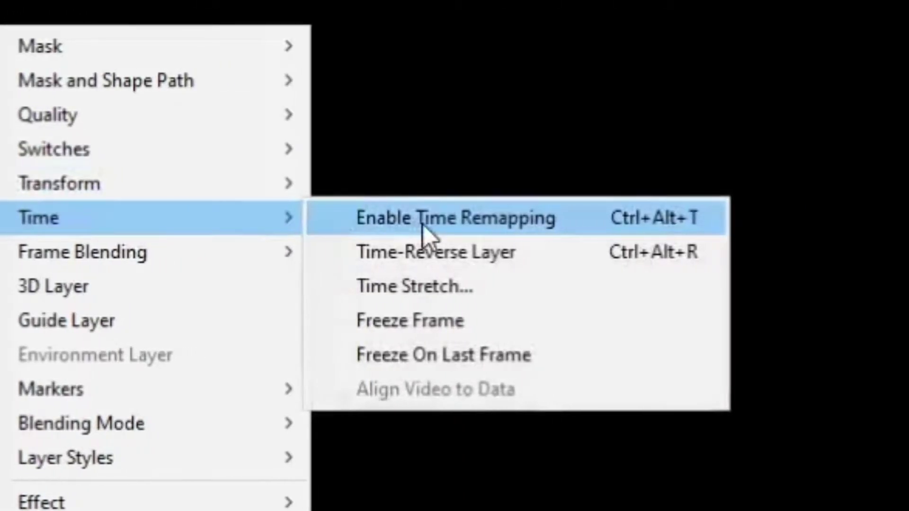
click(423, 225)
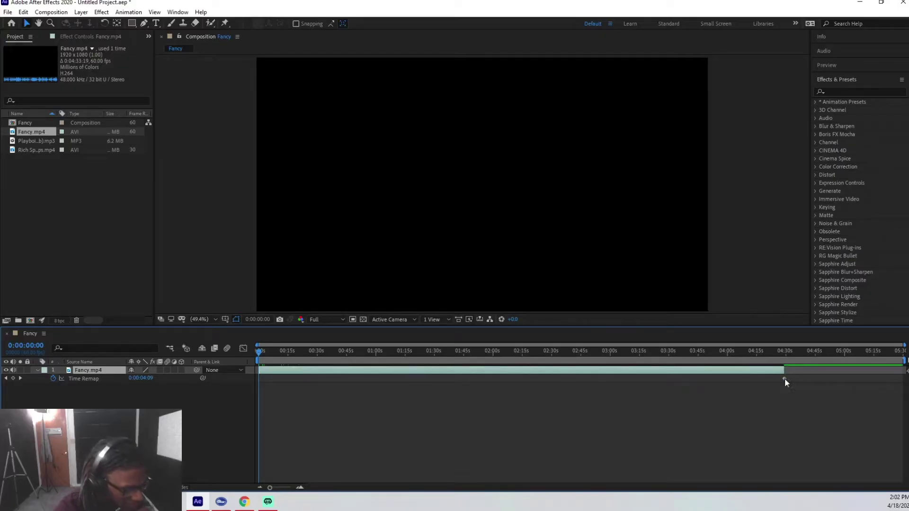
Drag Fancy.mp4's last Time Remap keyframe beyond the layer's end to stretch playback
click(602, 370)
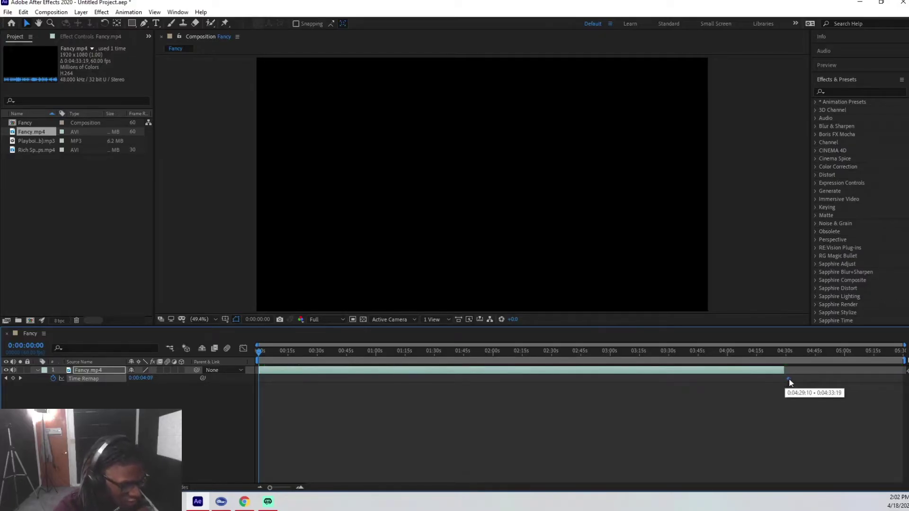
drag(790, 382, 799, 385)
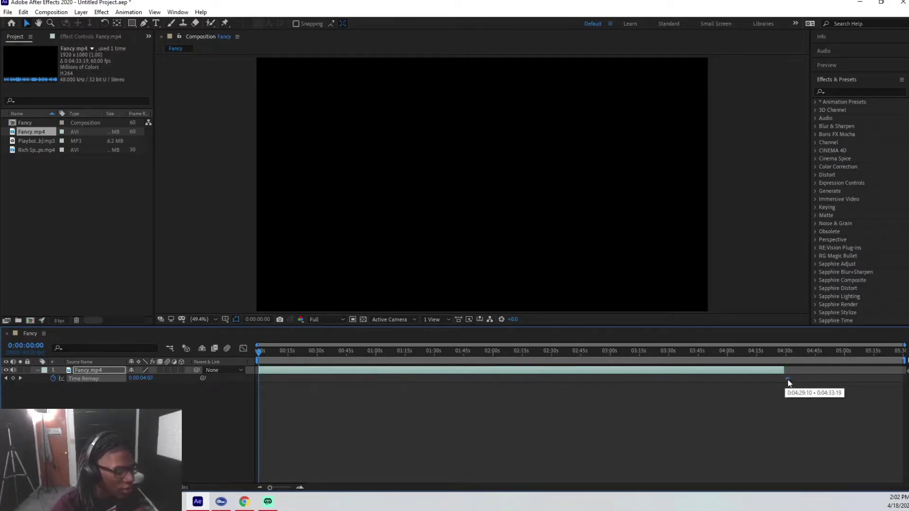
drag(801, 382, 785, 384)
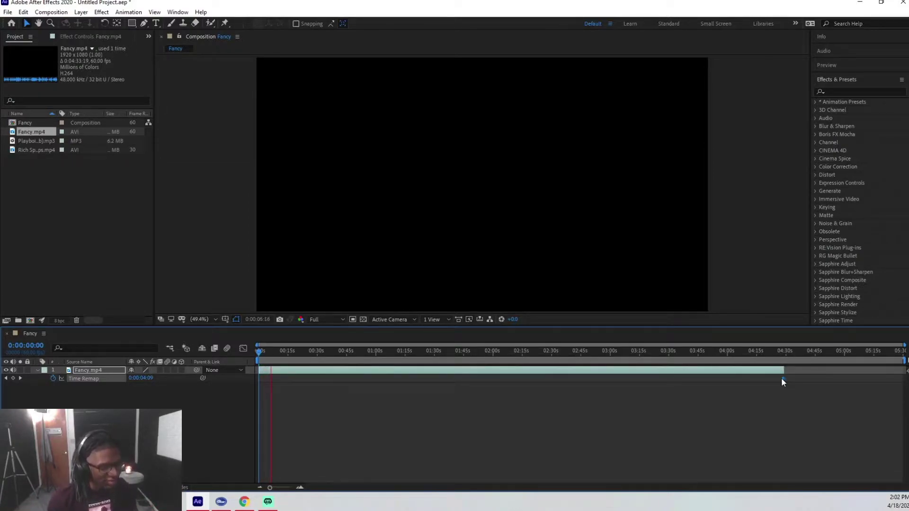
key(space)
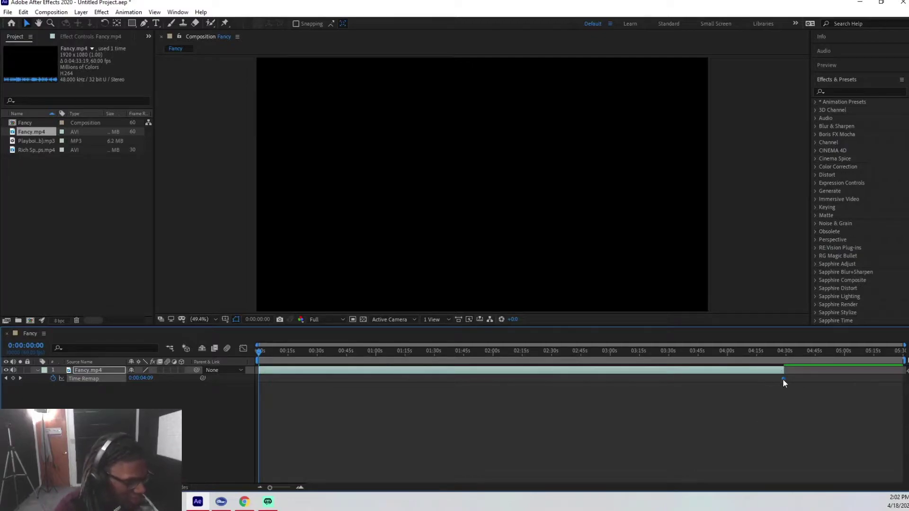
drag(783, 379, 808, 379)
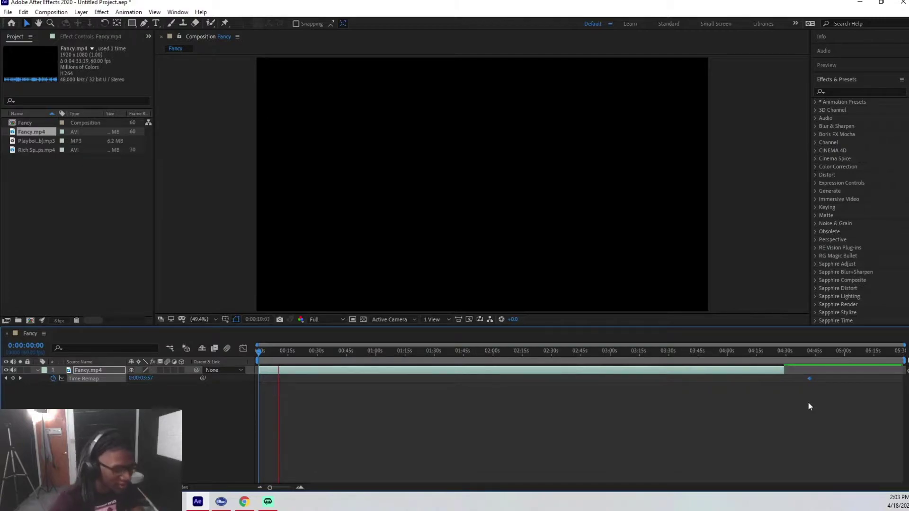
Look through the layer's Time options and dismiss them without changes
right_click(777, 373)
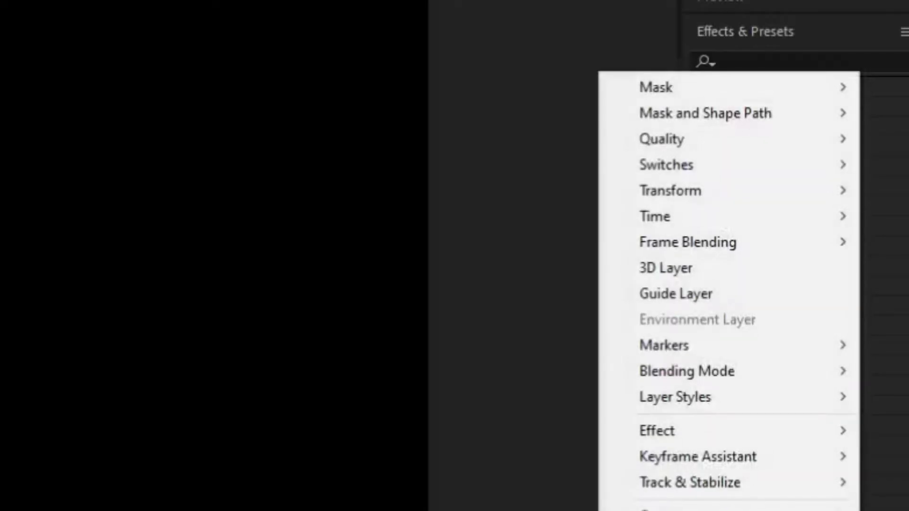
mouse_move(805, 159)
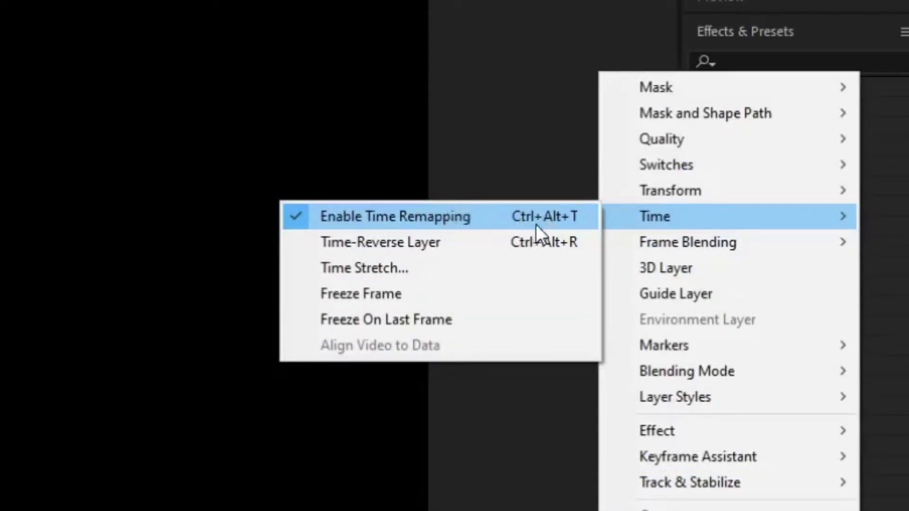
key(Escape)
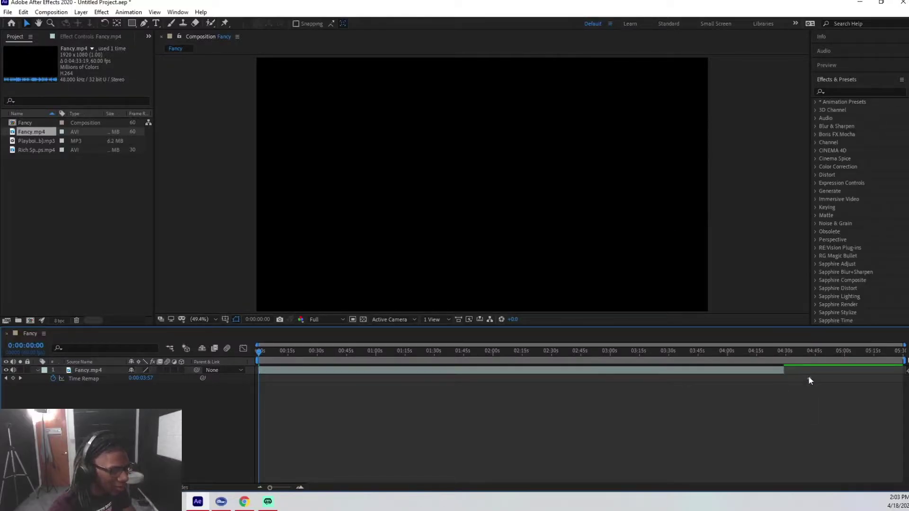
Reposition the end Time Remap keyframe to about 4:45 and preview the slowed audio
drag(809, 379, 746, 393)
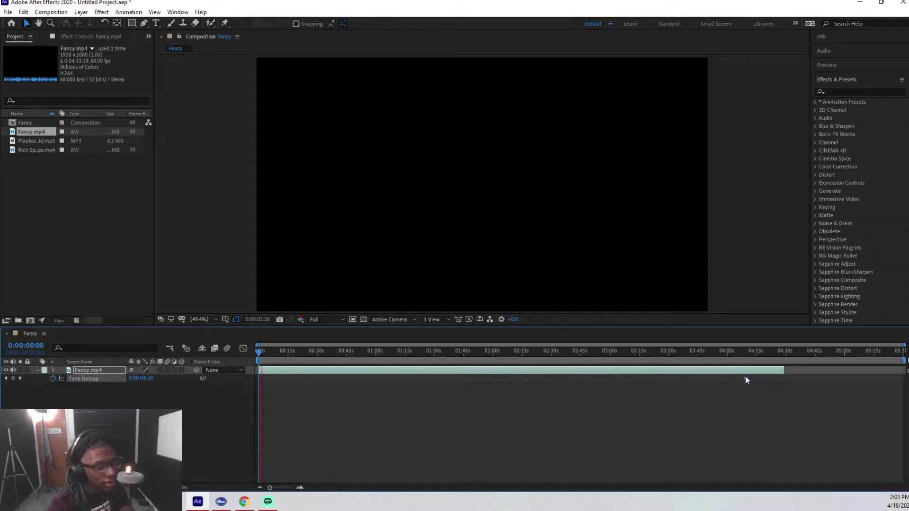
mouse_move(746, 380)
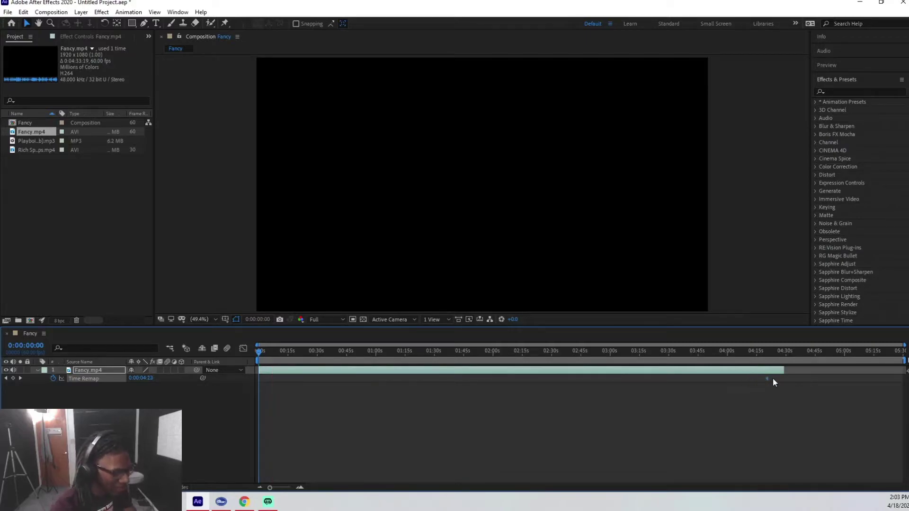
drag(774, 379, 807, 381)
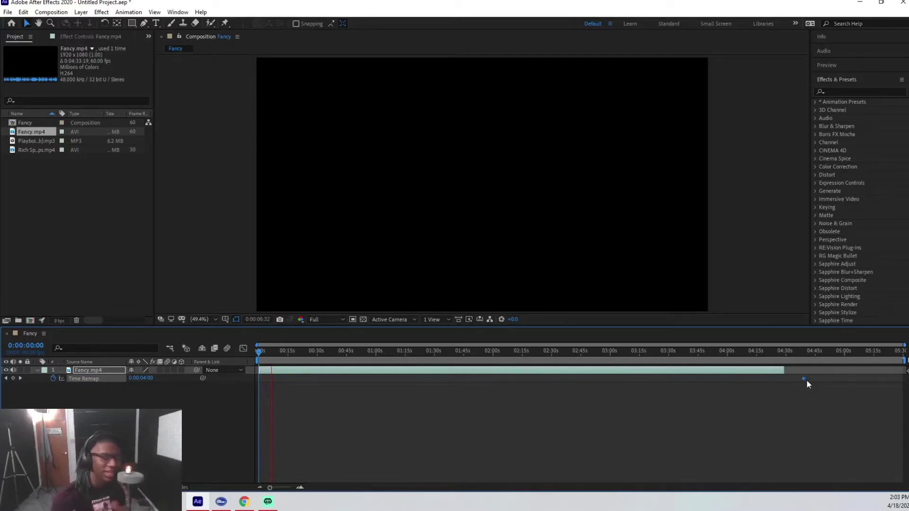
key(space)
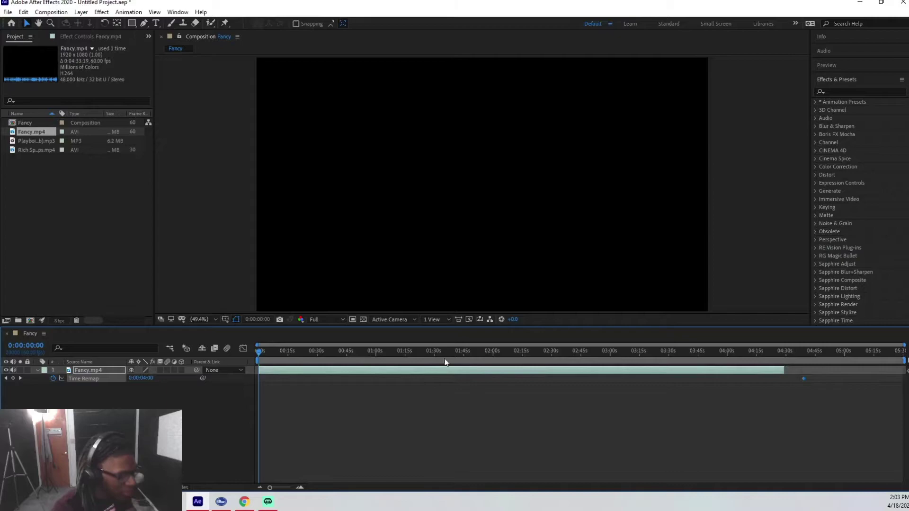
key(space)
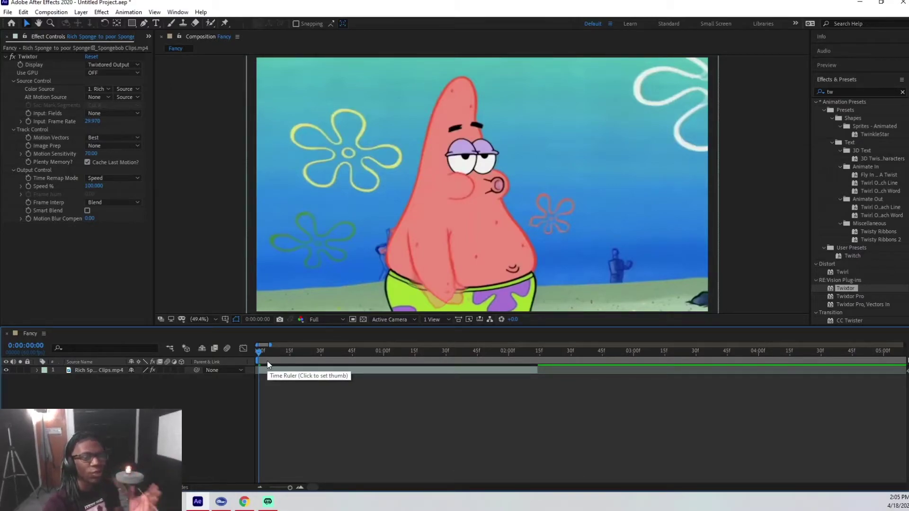
Scrub the SpongeBob clip and park the playhead at 0:00:00:21, where the slowdown begins
drag(267, 358, 326, 355)
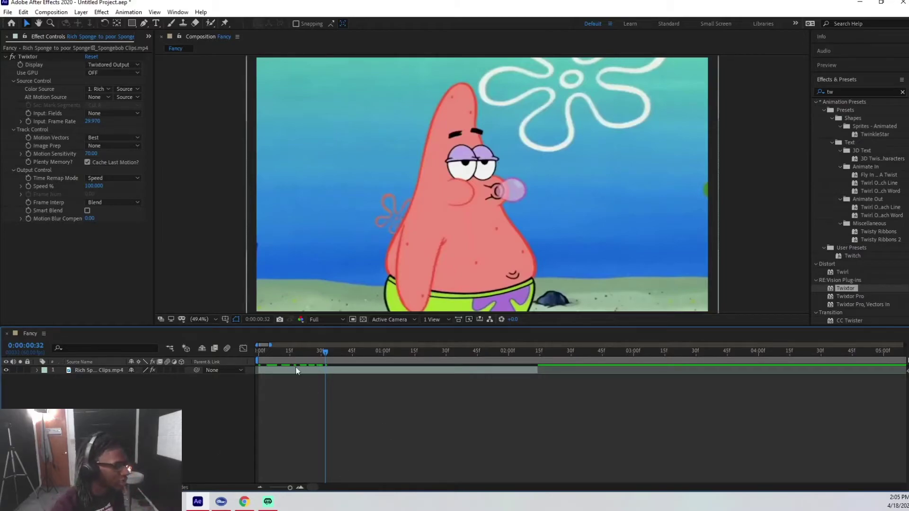
click(260, 353)
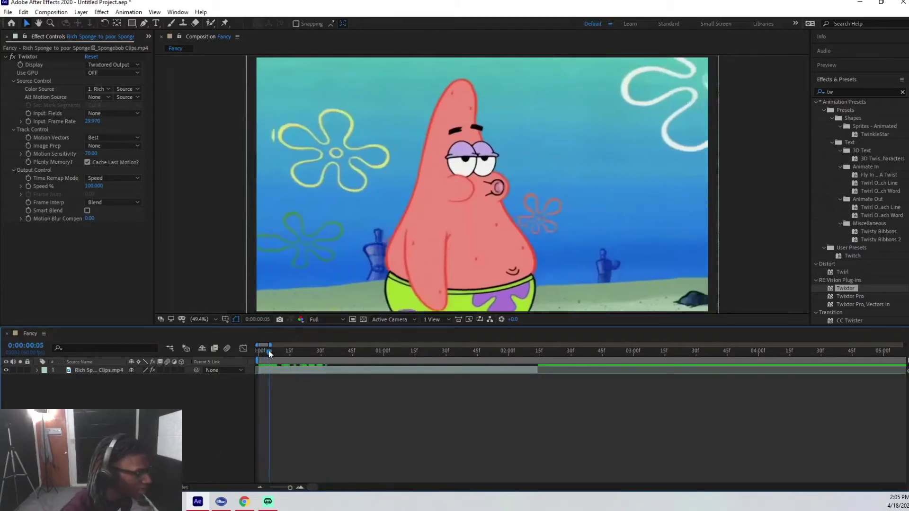
drag(260, 356, 299, 427)
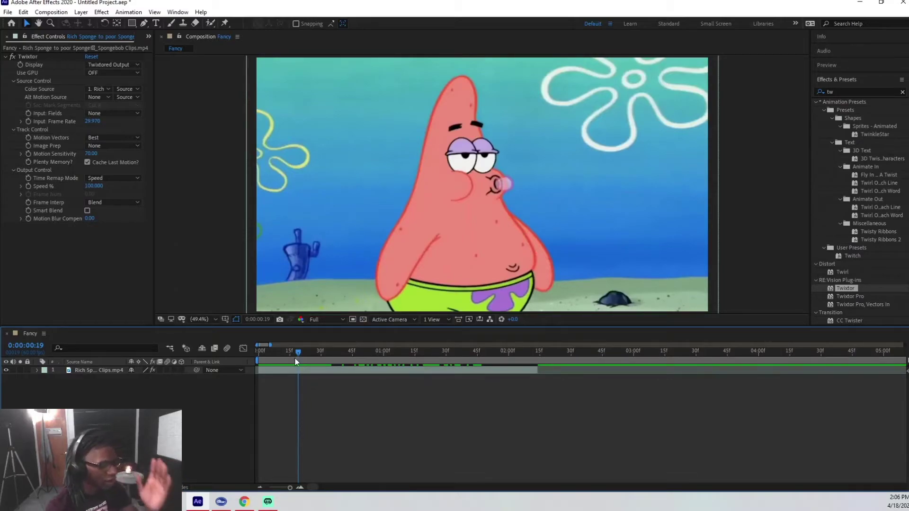
drag(300, 353, 303, 353)
Keyframe Twixtor's Speed % at 100, then set it to 39 one frame later
click(303, 369)
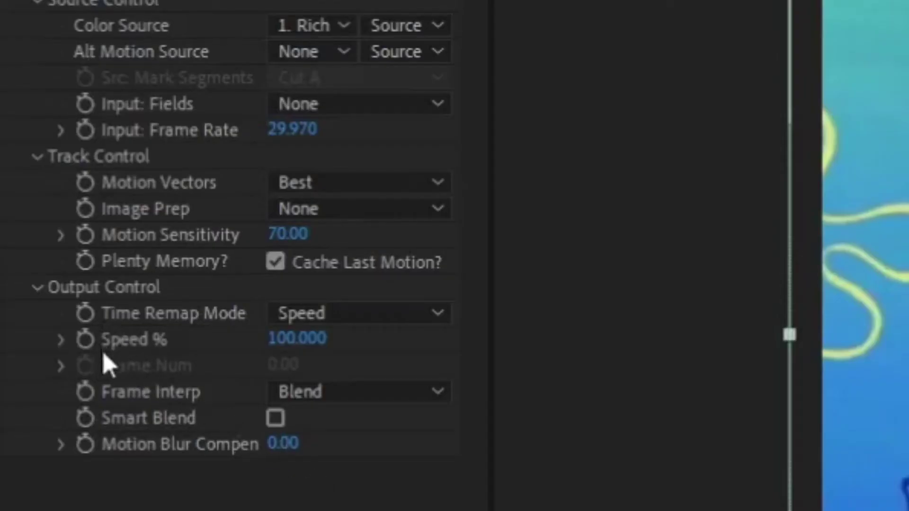
click(84, 341)
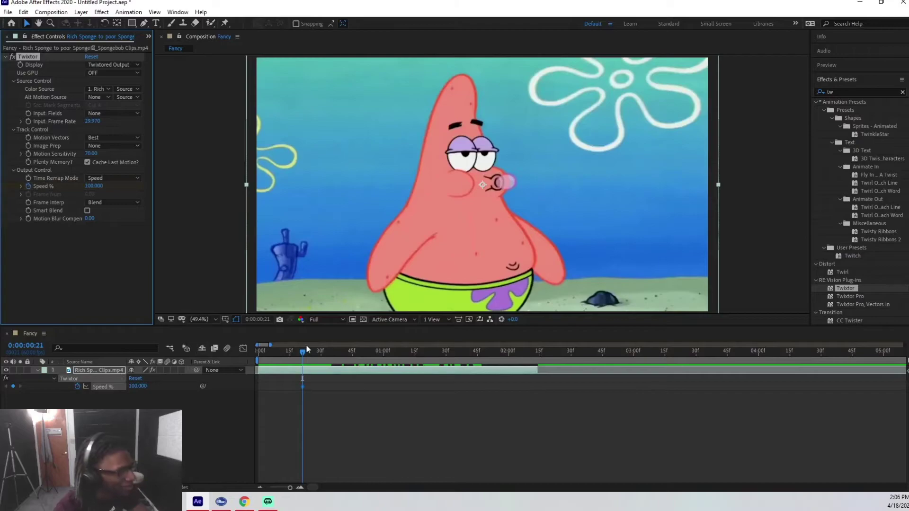
click(878, 68)
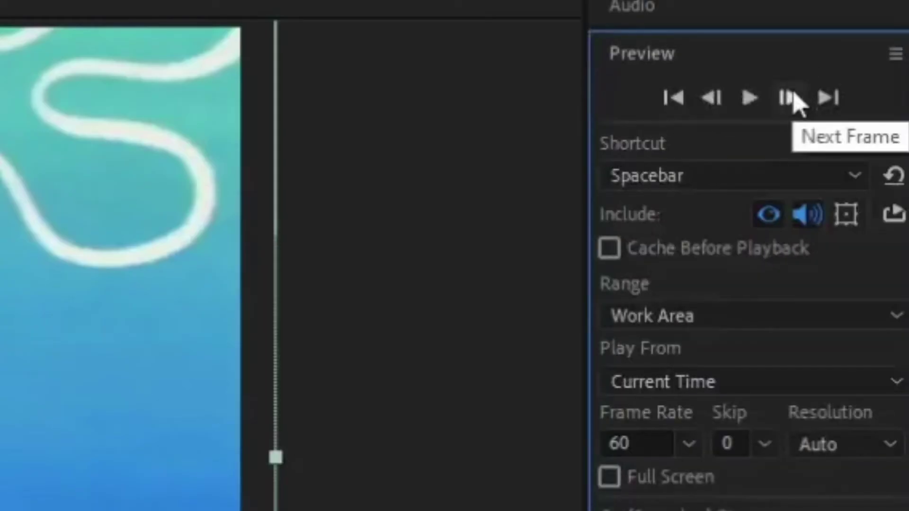
click(789, 98)
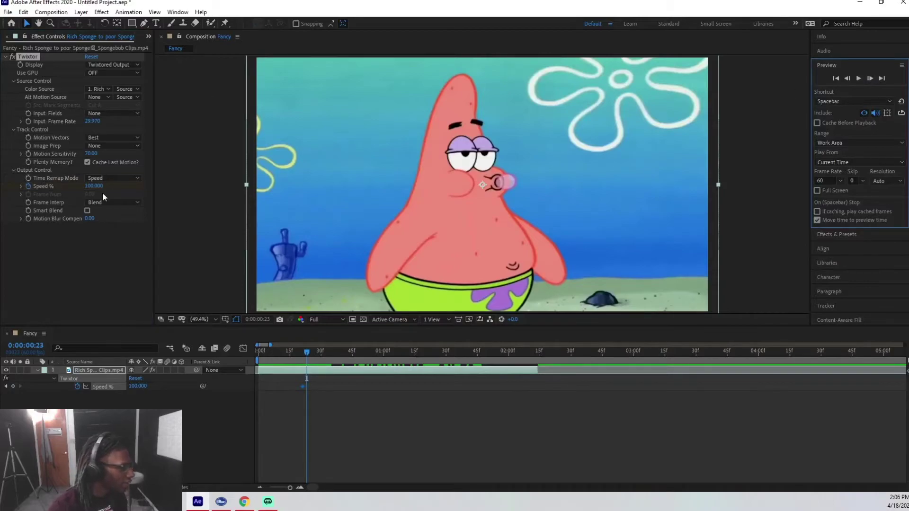
click(95, 186)
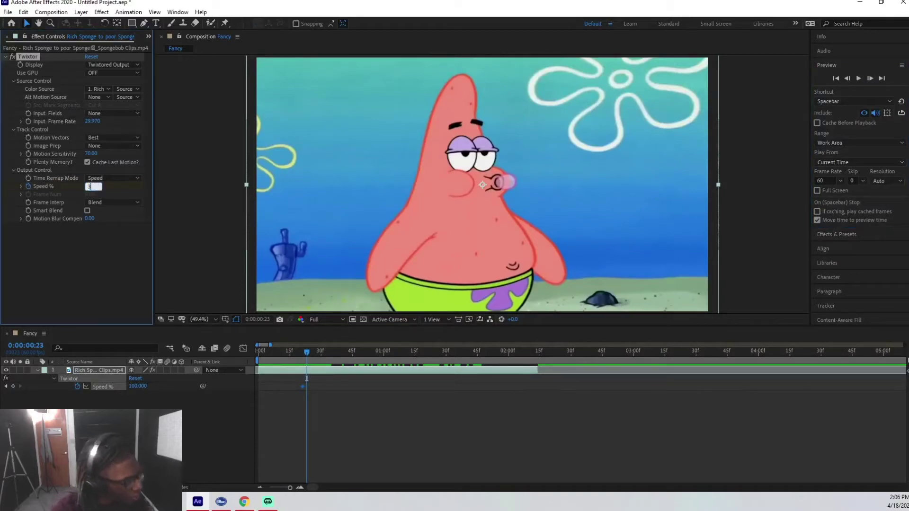
key(Return)
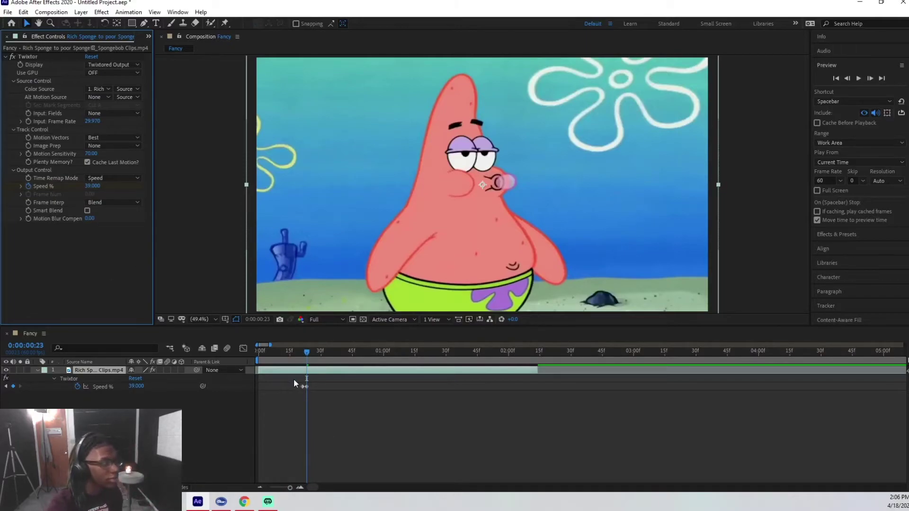
drag(308, 366, 254, 438)
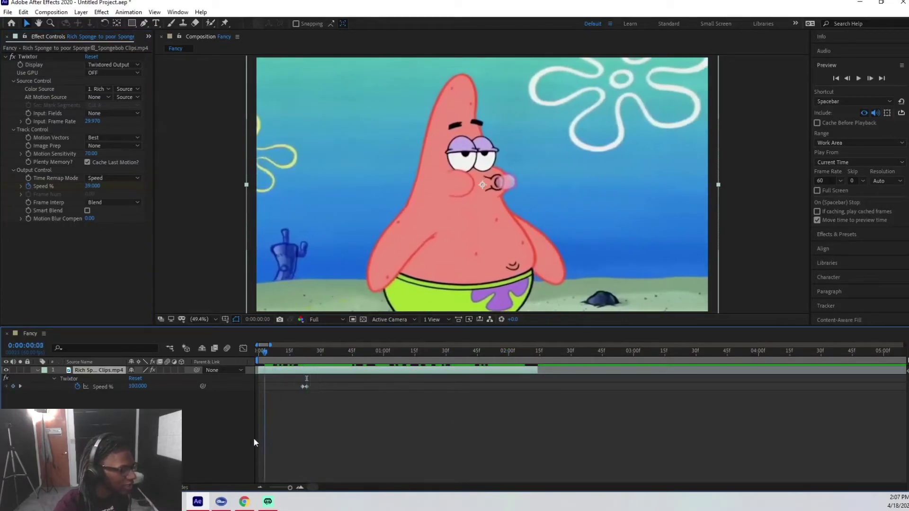
click(863, 79)
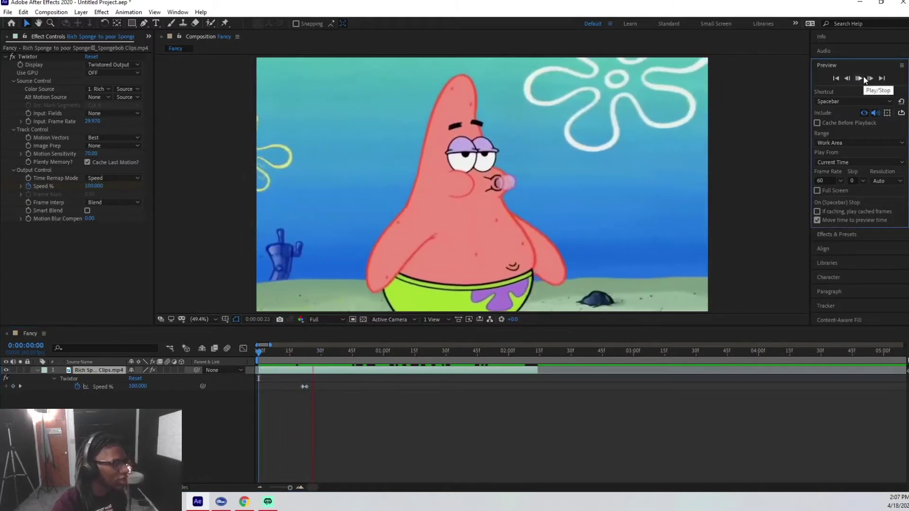
click(864, 79)
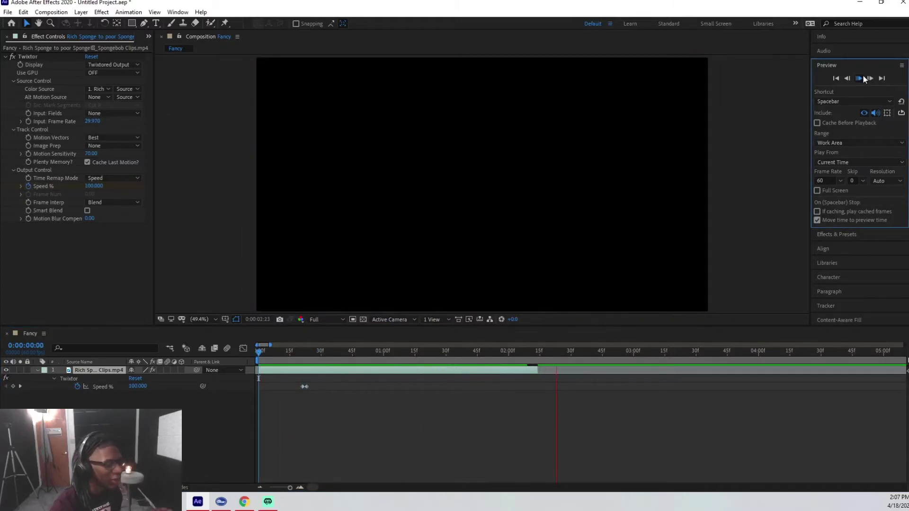
key(Home)
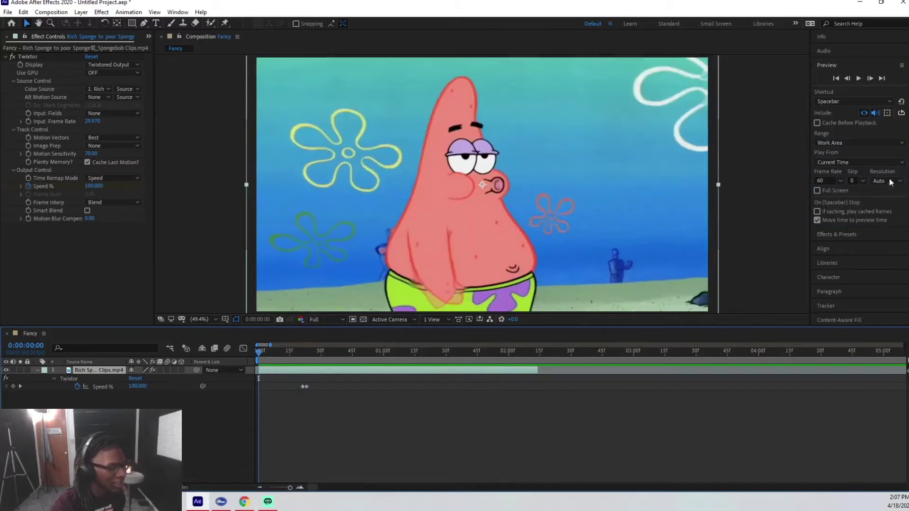
click(860, 80)
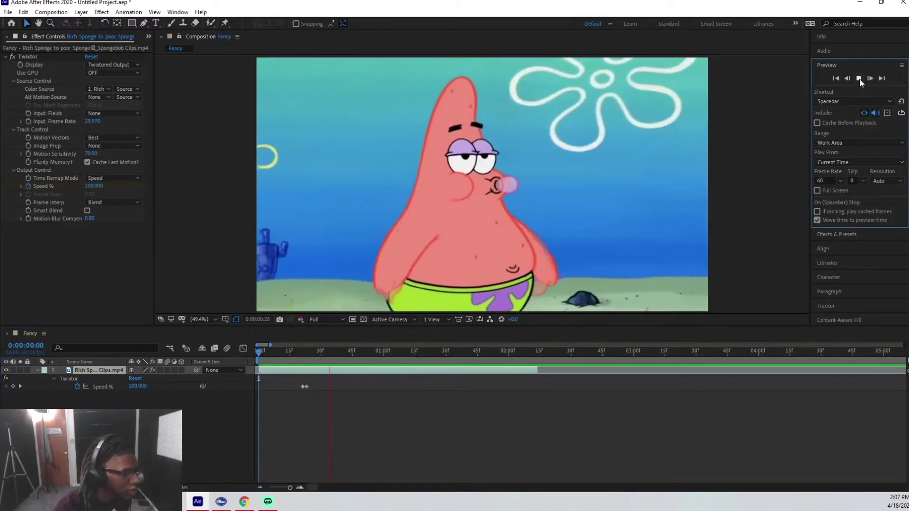
click(860, 79)
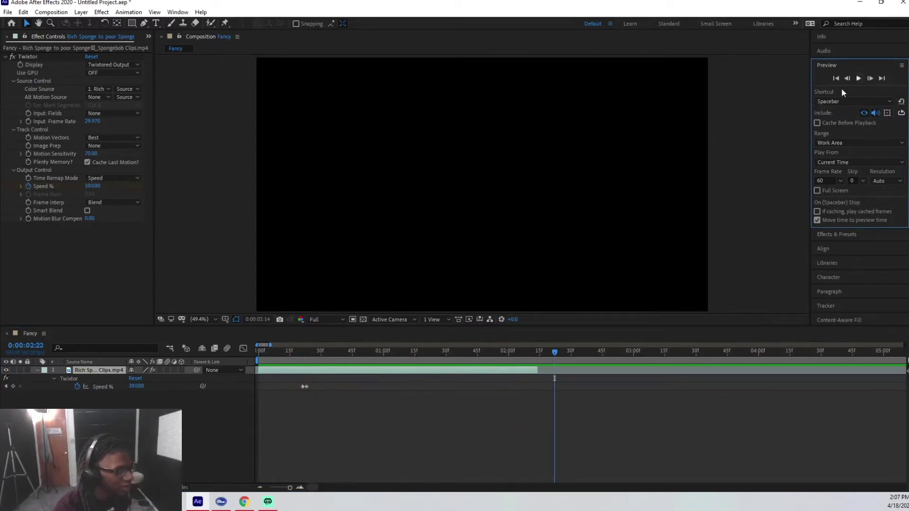
click(260, 351)
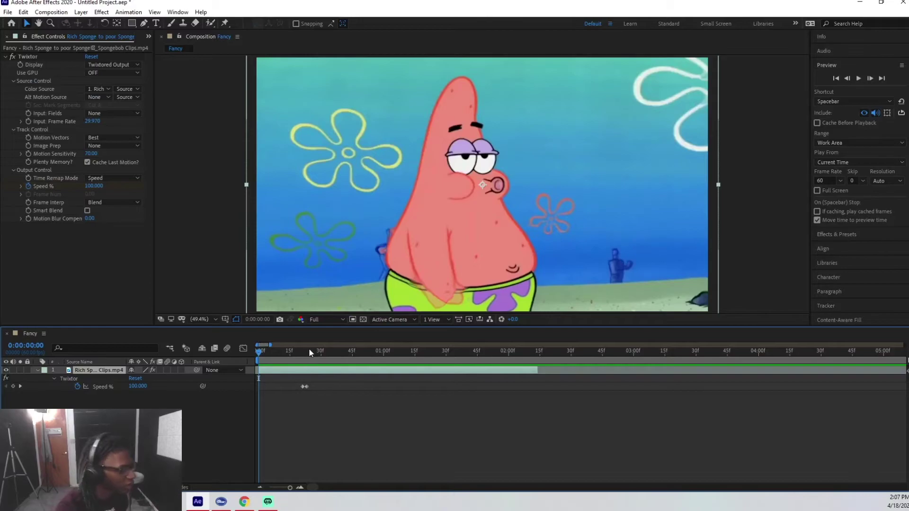
Scrub and play back the slowed clip, then return the playhead to 0:00:00:23
drag(323, 351, 423, 340)
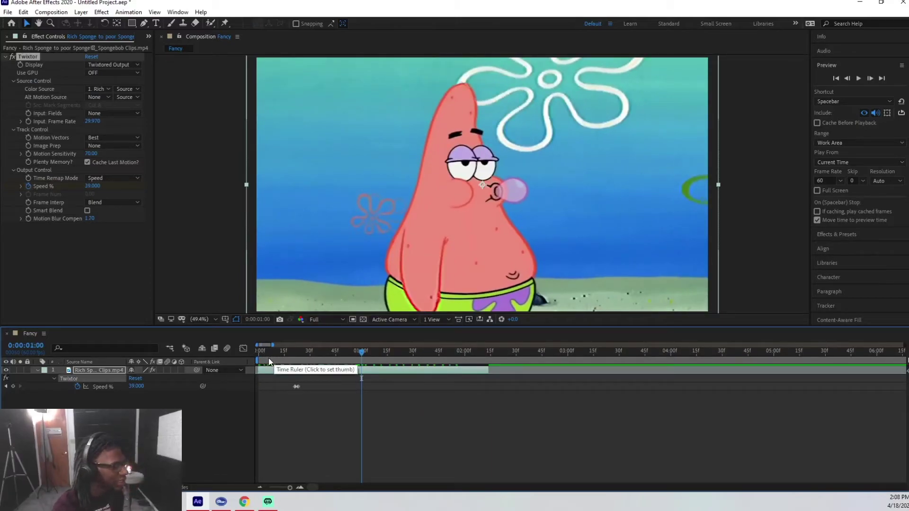
drag(268, 361, 253, 377)
click(859, 78)
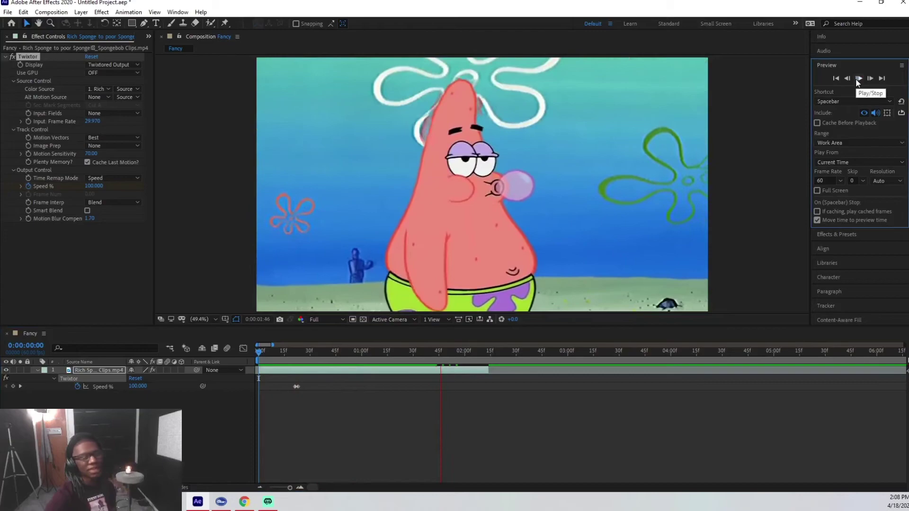
key(space)
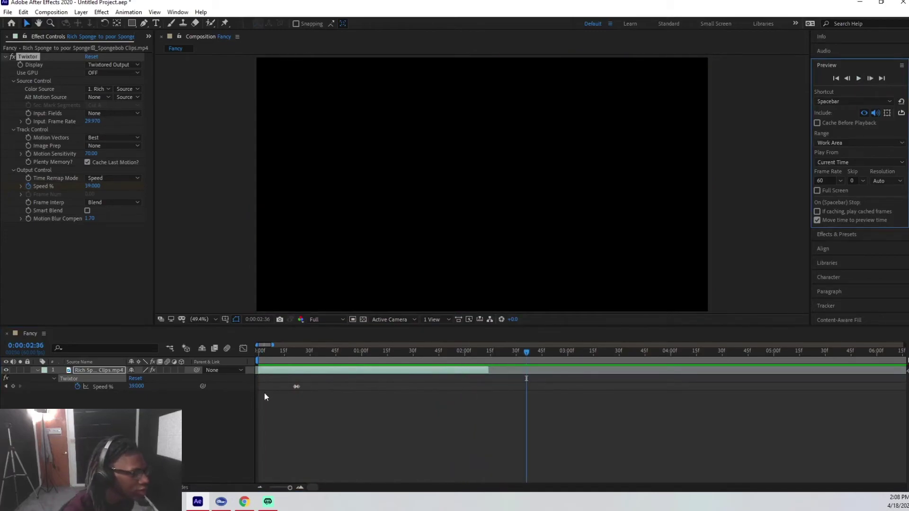
drag(268, 351, 297, 350)
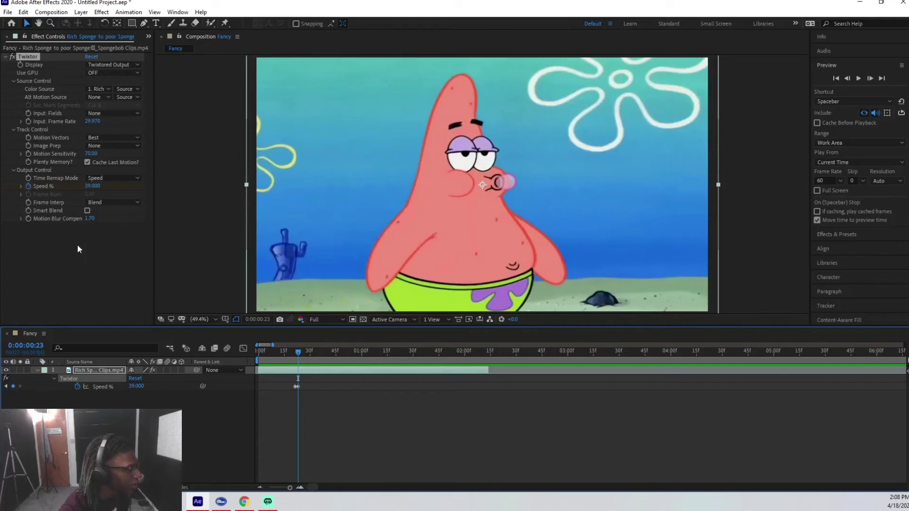
mouse_move(287, 351)
mouse_down()
mouse_move(472, 353)
mouse_move(288, 351)
mouse_up()
click(858, 79)
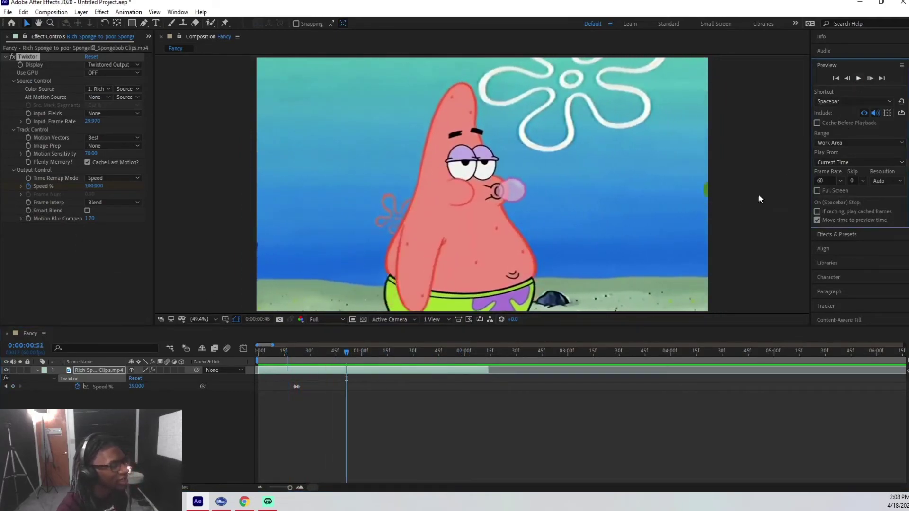